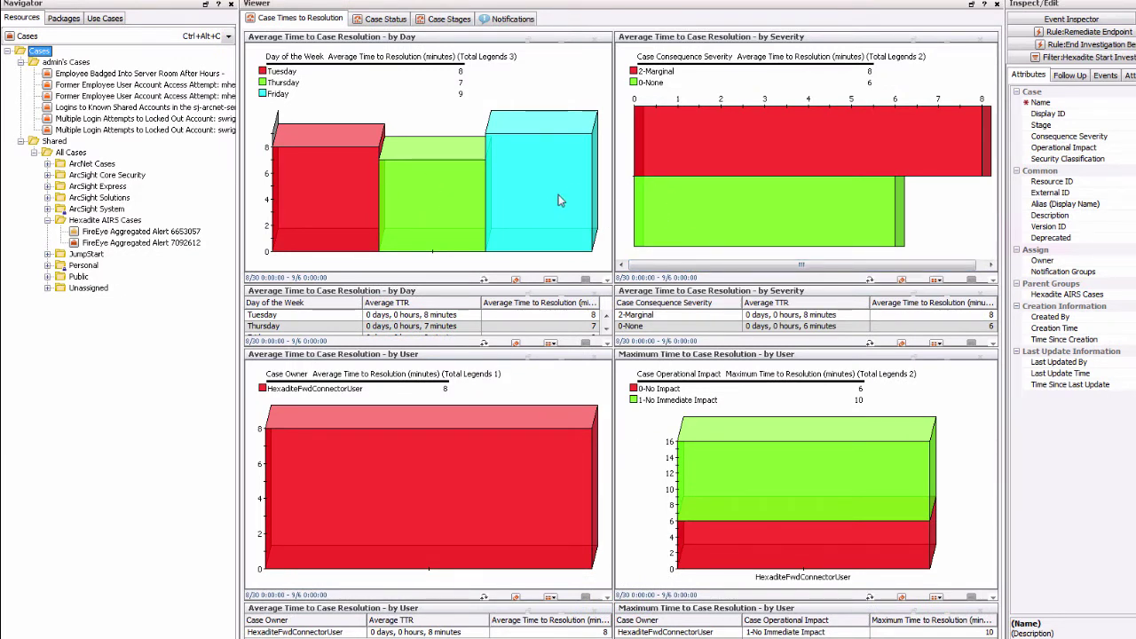
- Review the case dashboards for times to resolution, case status and case stages
mouse_move(512, 151)
mouse_move(463, 441)
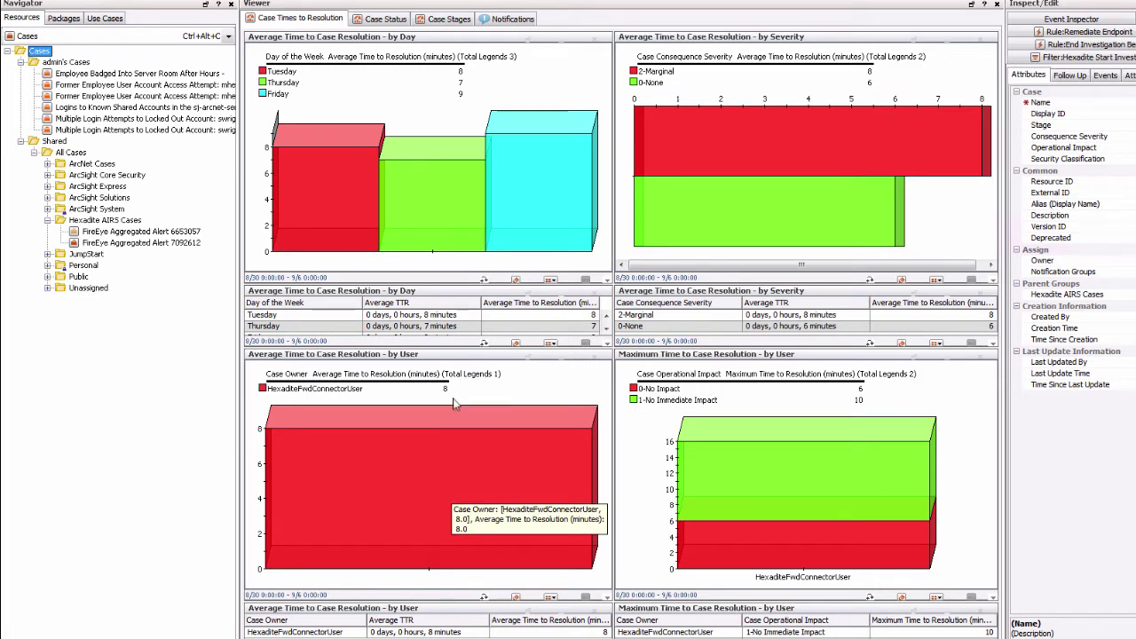
mouse_move(459, 399)
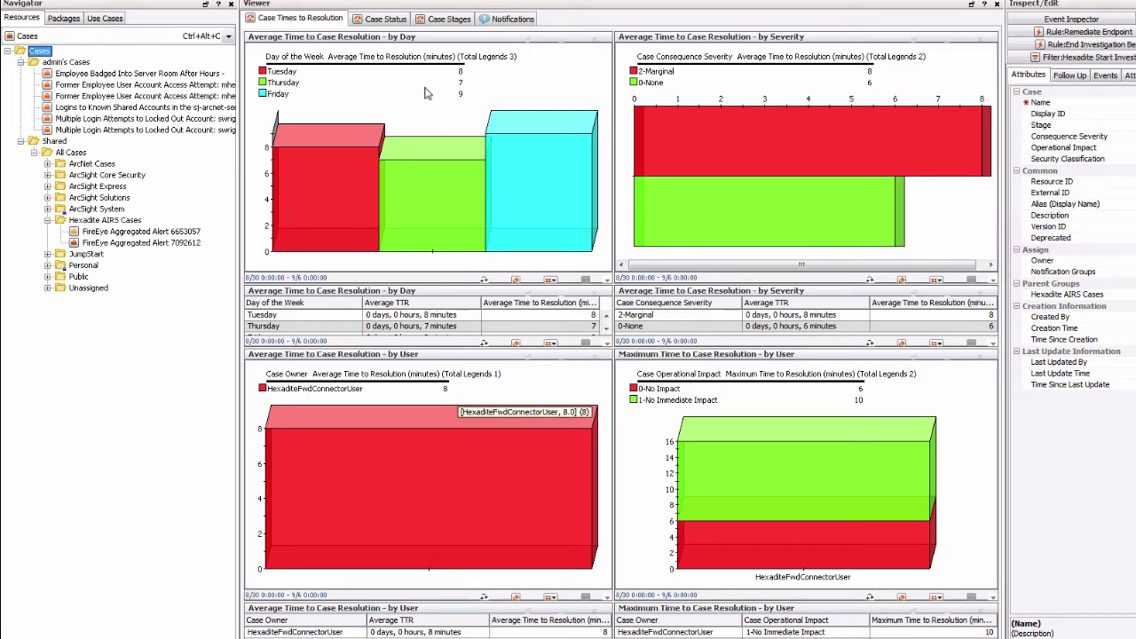
left_click(387, 20)
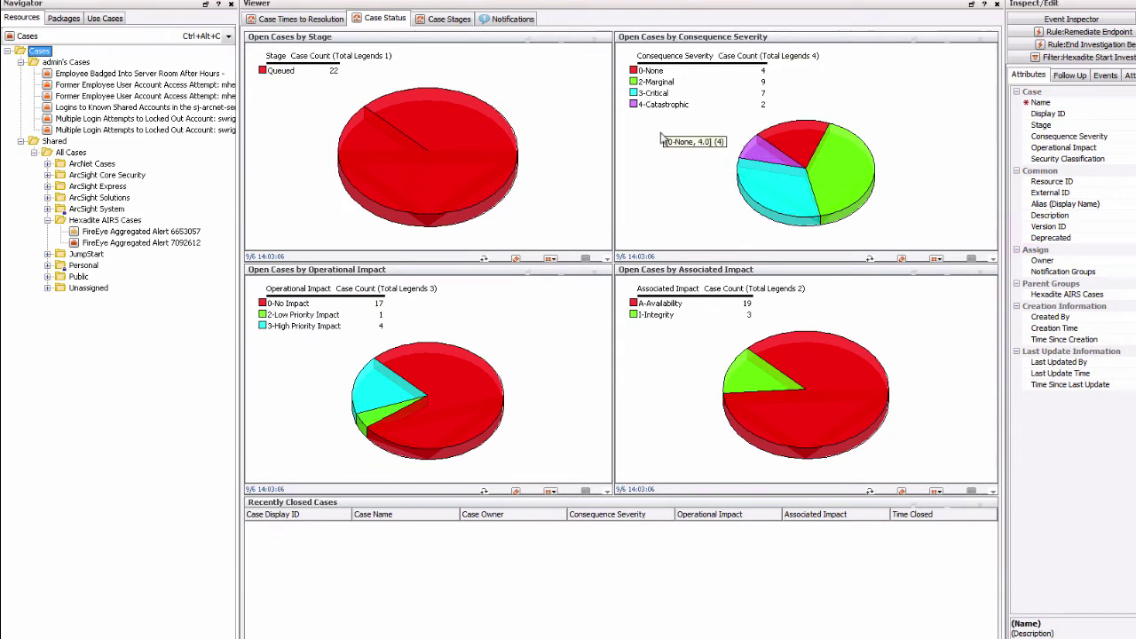
left_click(431, 20)
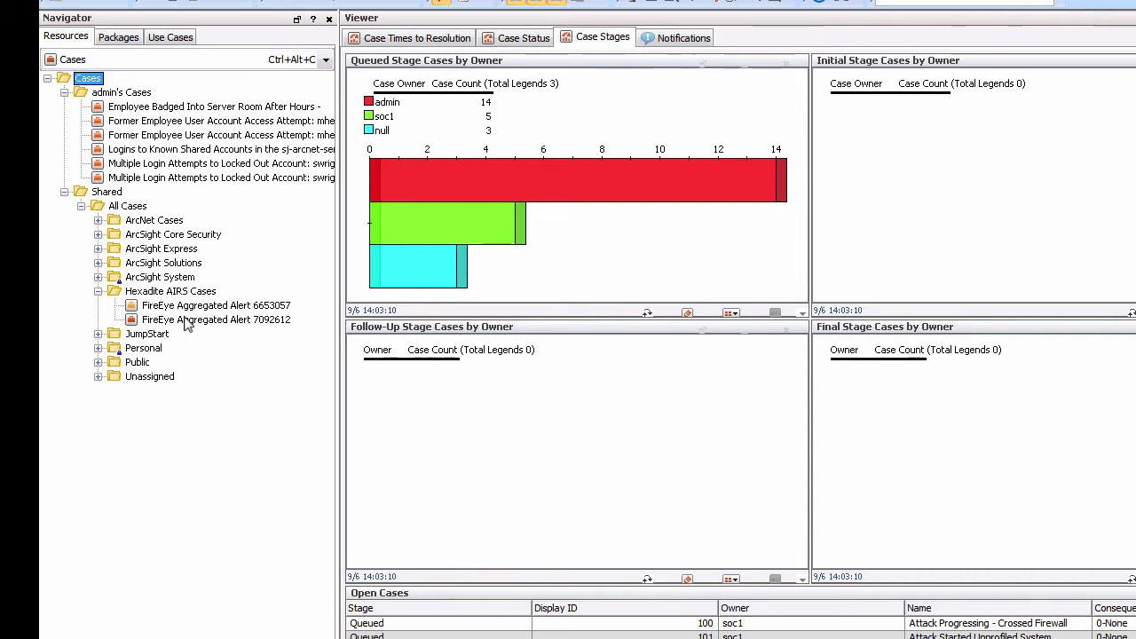
- Inspect the conditions and actions of the FireEye Aggregated Alert rule in Hexadite Demo, and view the notifications list
left_click(325, 60)
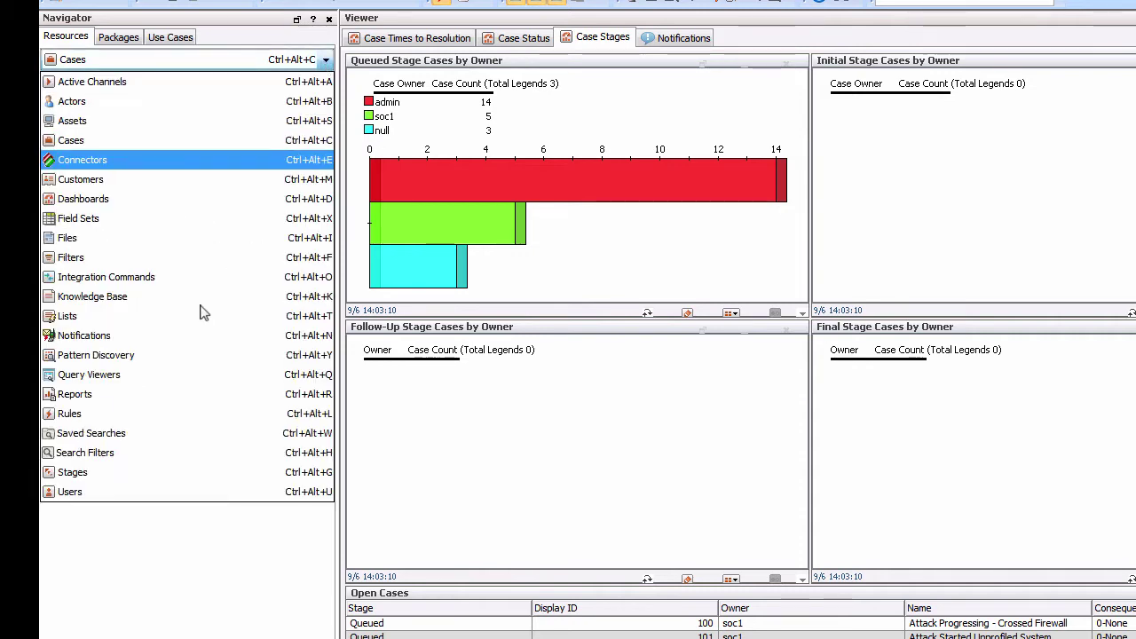
left_click(93, 417)
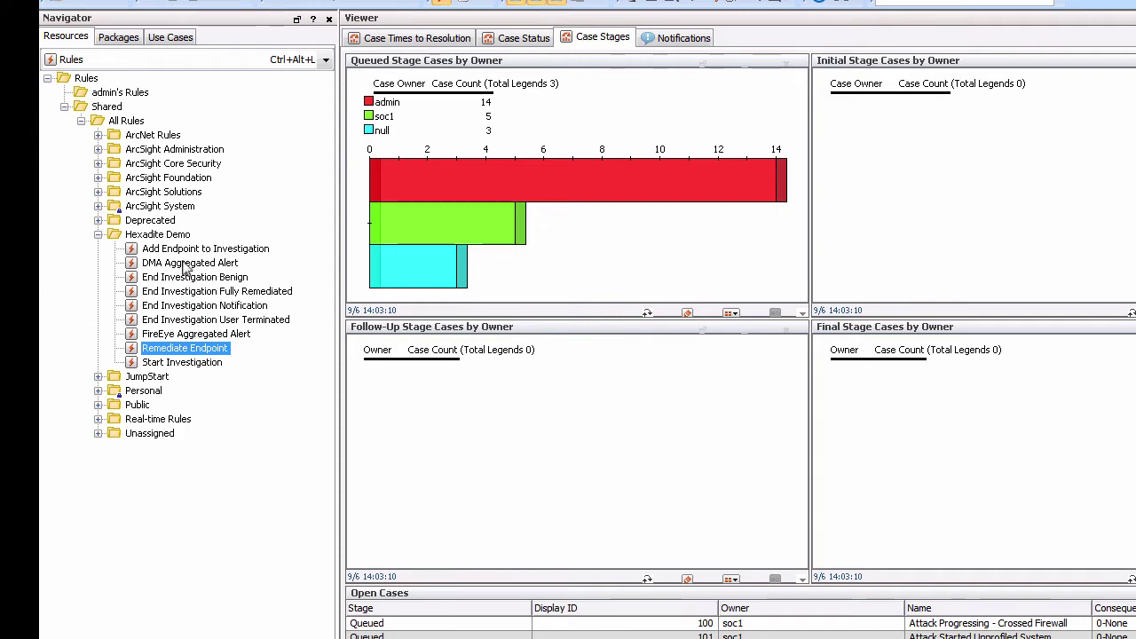
left_click(154, 335)
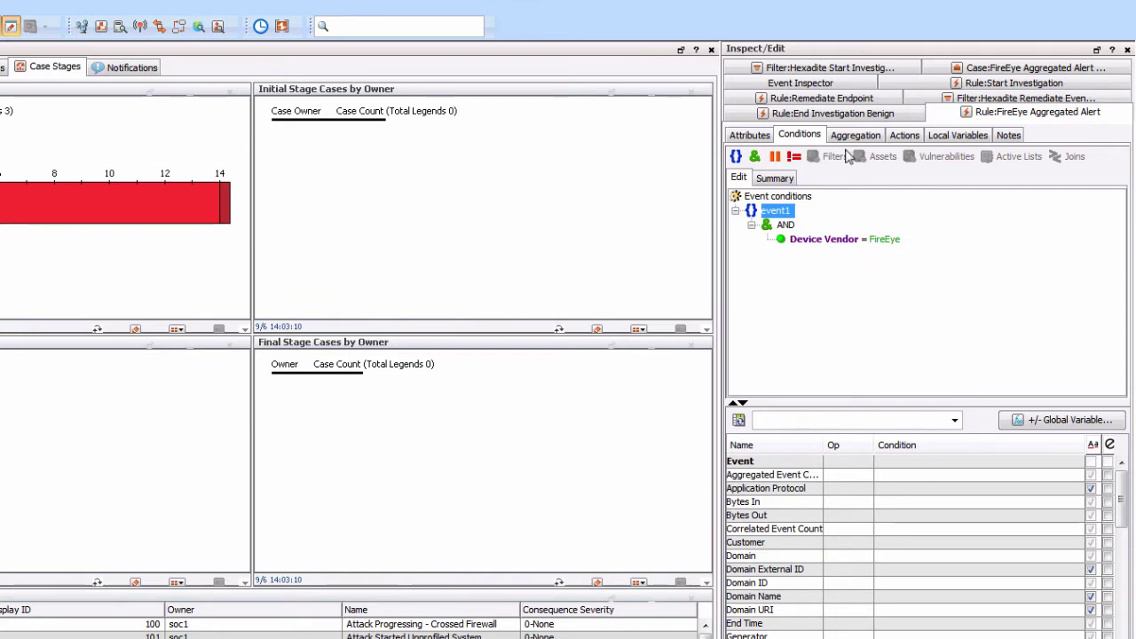
left_click(906, 135)
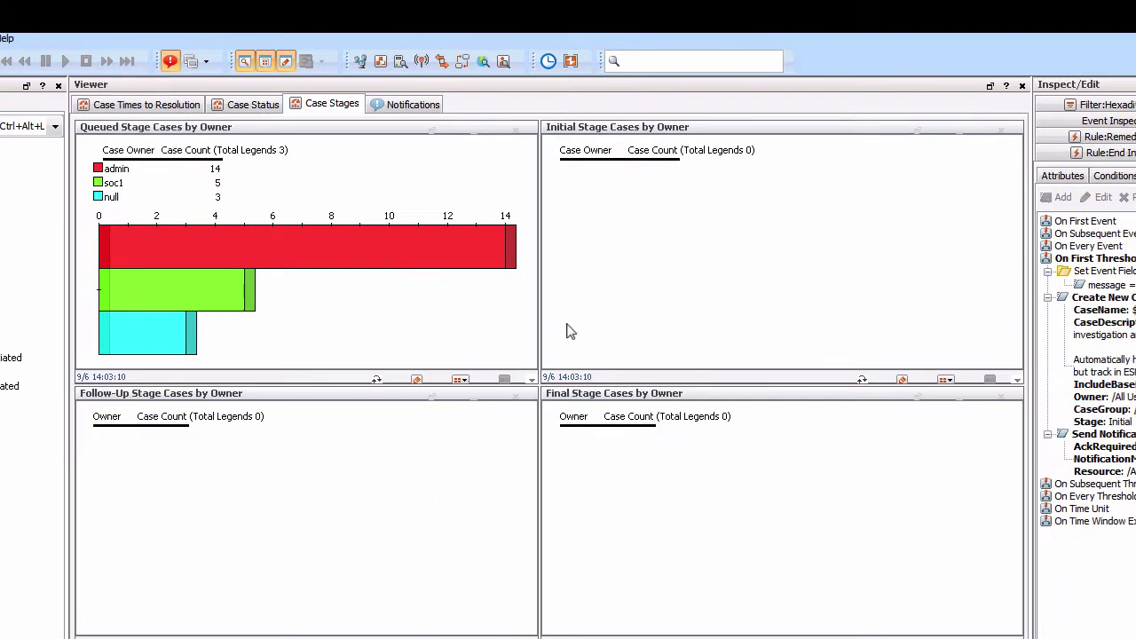
left_click(418, 105)
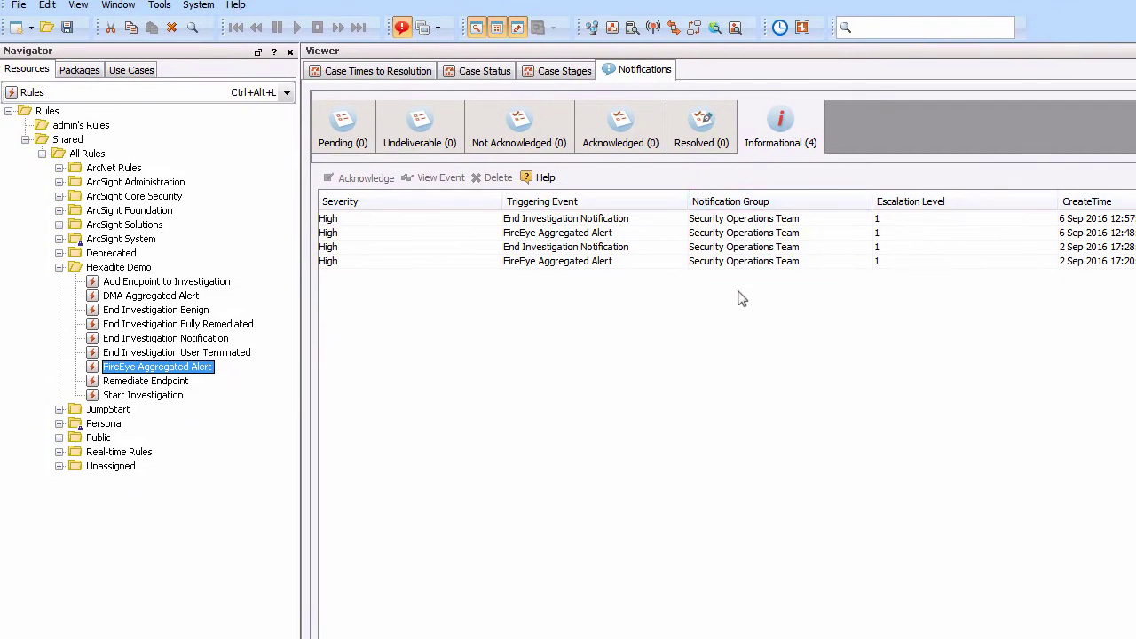
- Open case FireEye Aggregated Alert 6653057 under Hexadite AIRS Cases and inspect its events, including the base events of FireEye Aggregated Alert
left_click(287, 92)
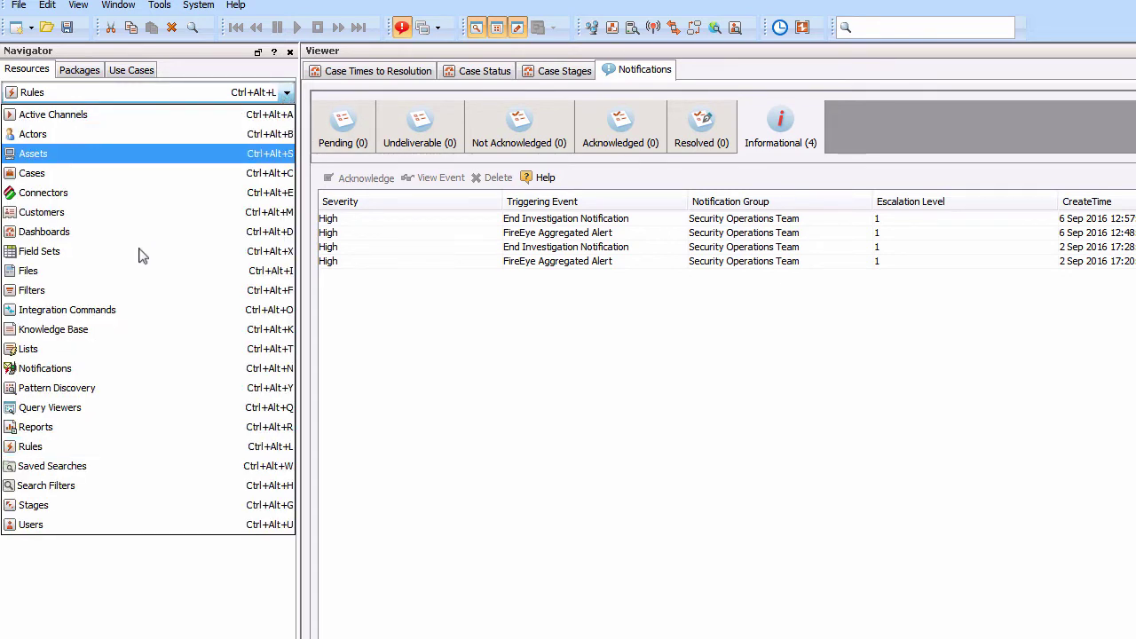
left_click(66, 173)
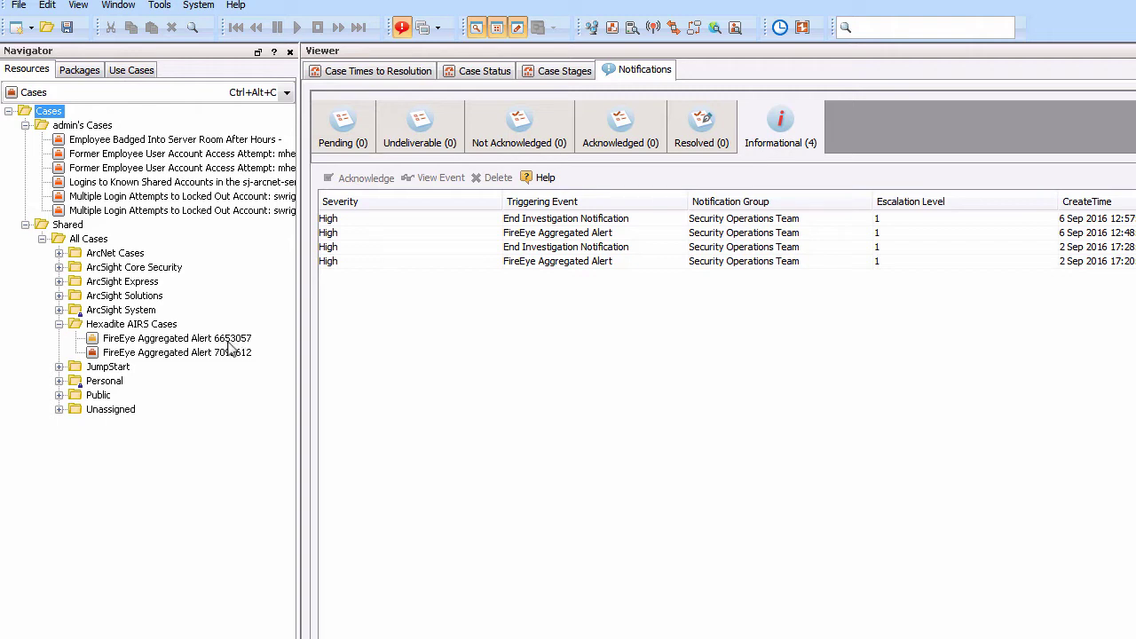
left_click(215, 341)
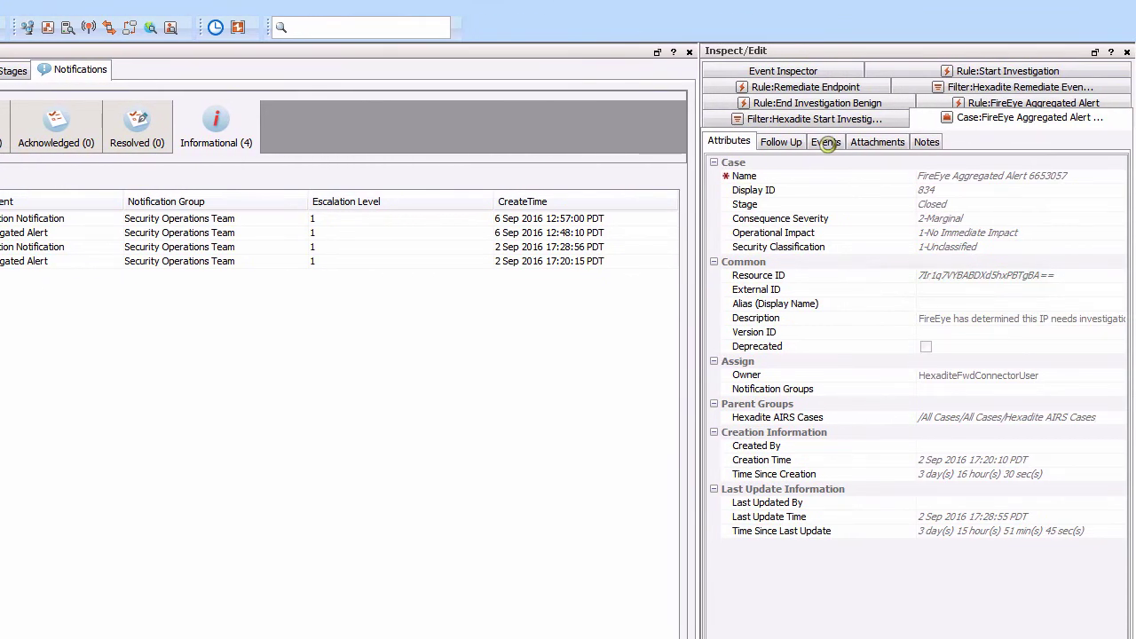
left_click(826, 143)
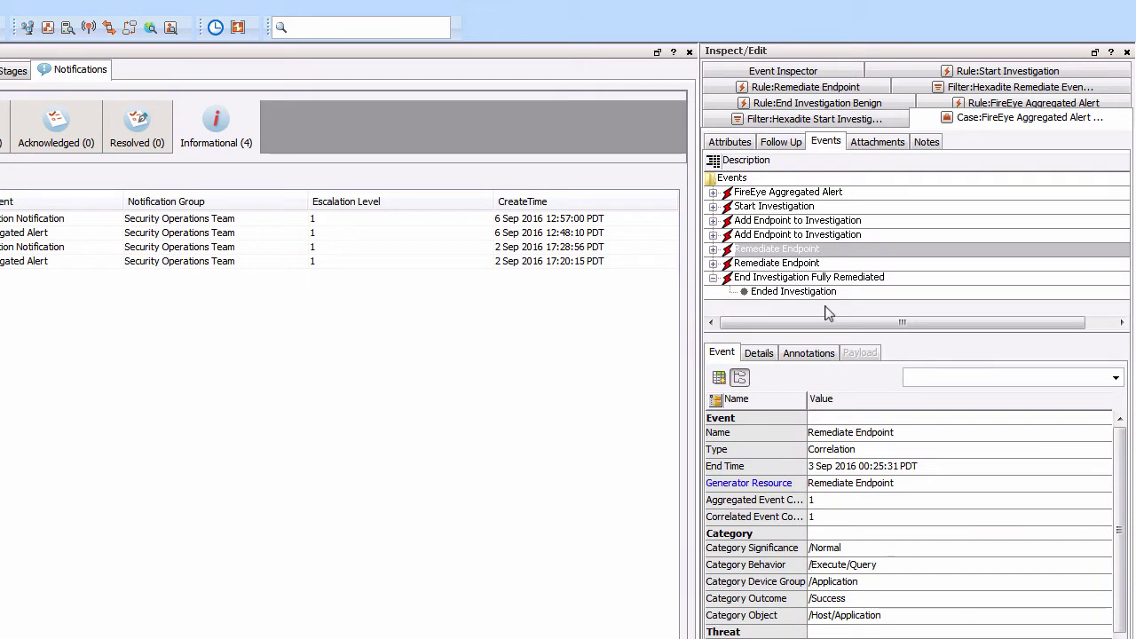
left_click(713, 192)
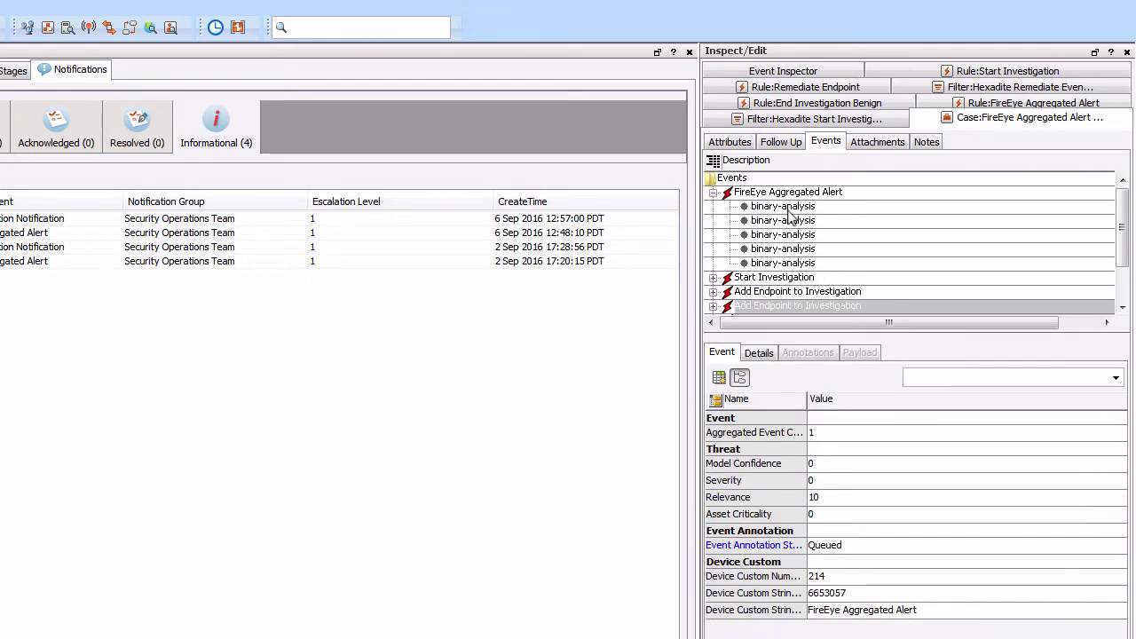
left_click(713, 193)
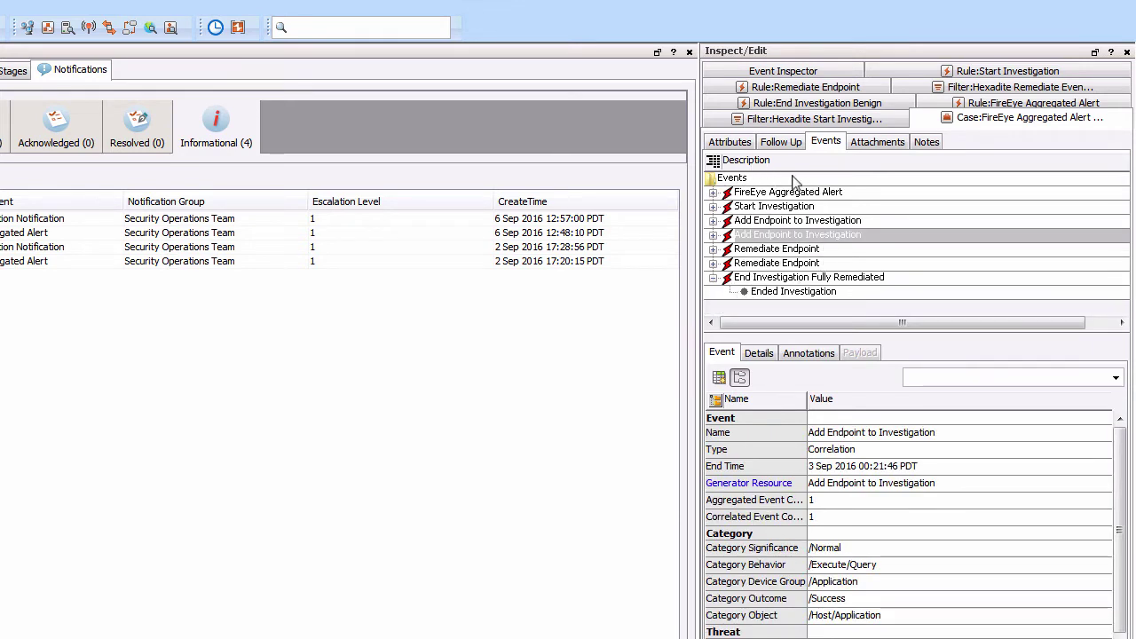
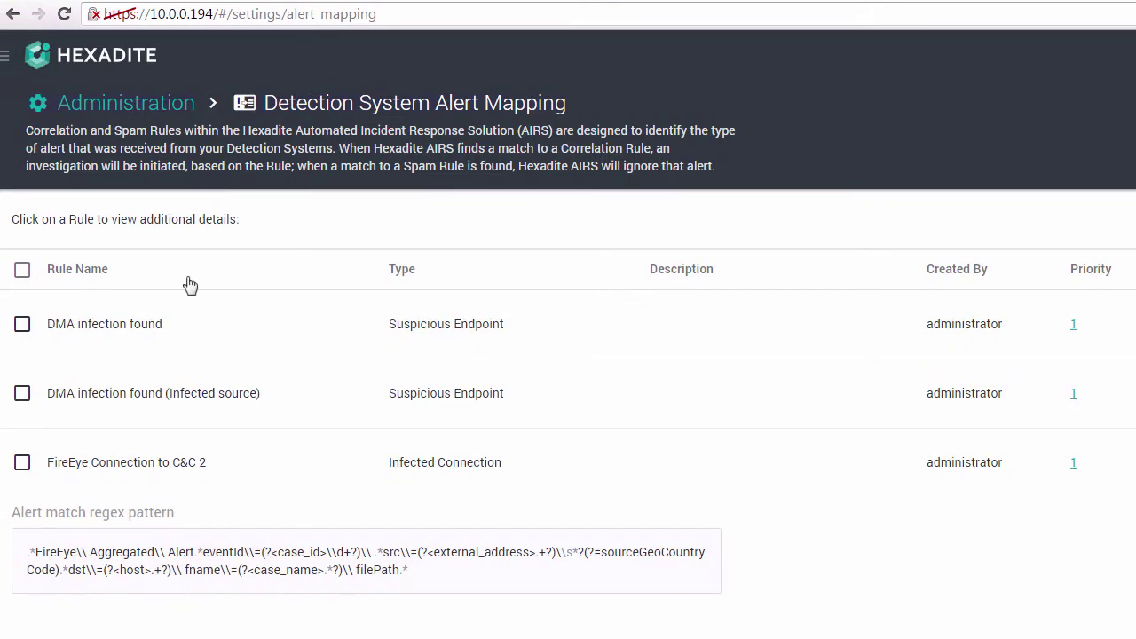
- Show the list of all investigations in Hexadite AIRS
left_click(52, 64)
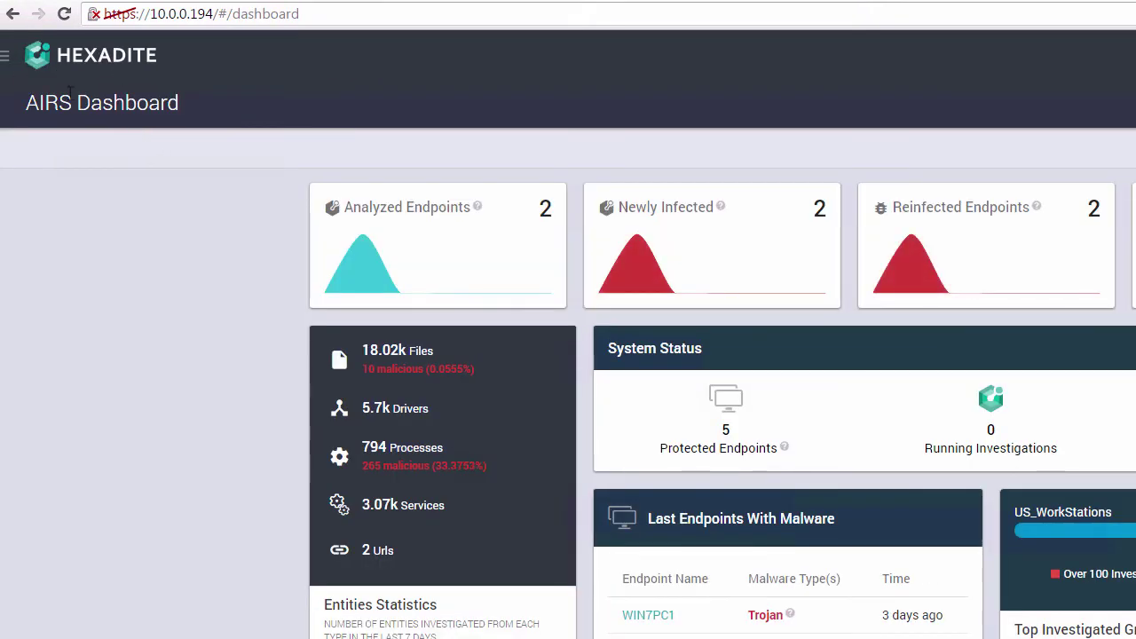
left_click(7, 55)
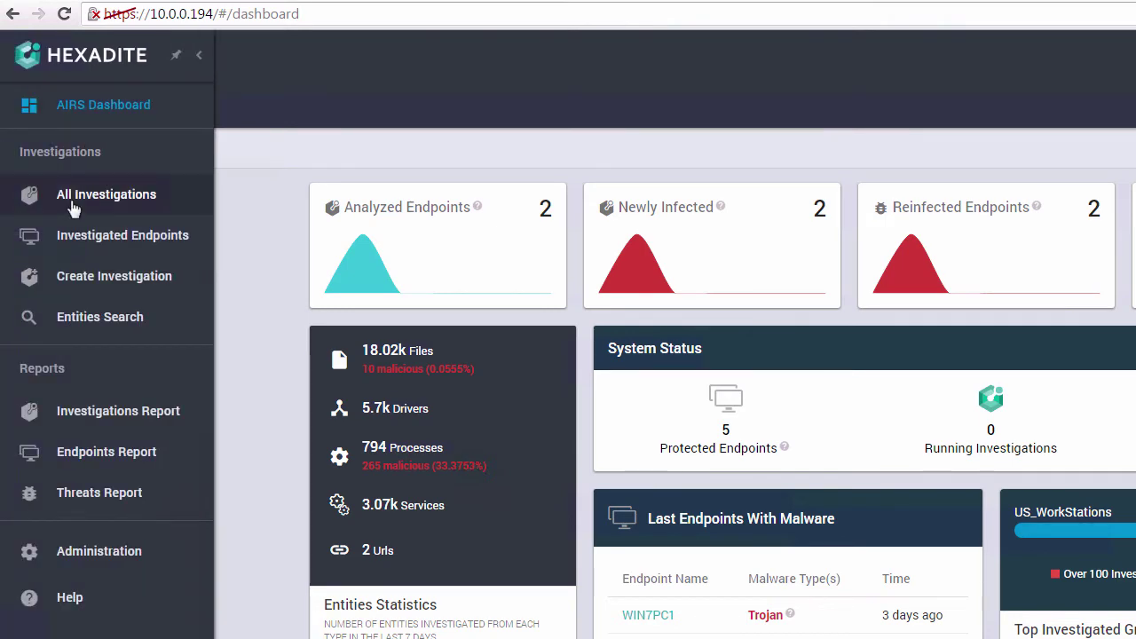
left_click(75, 206)
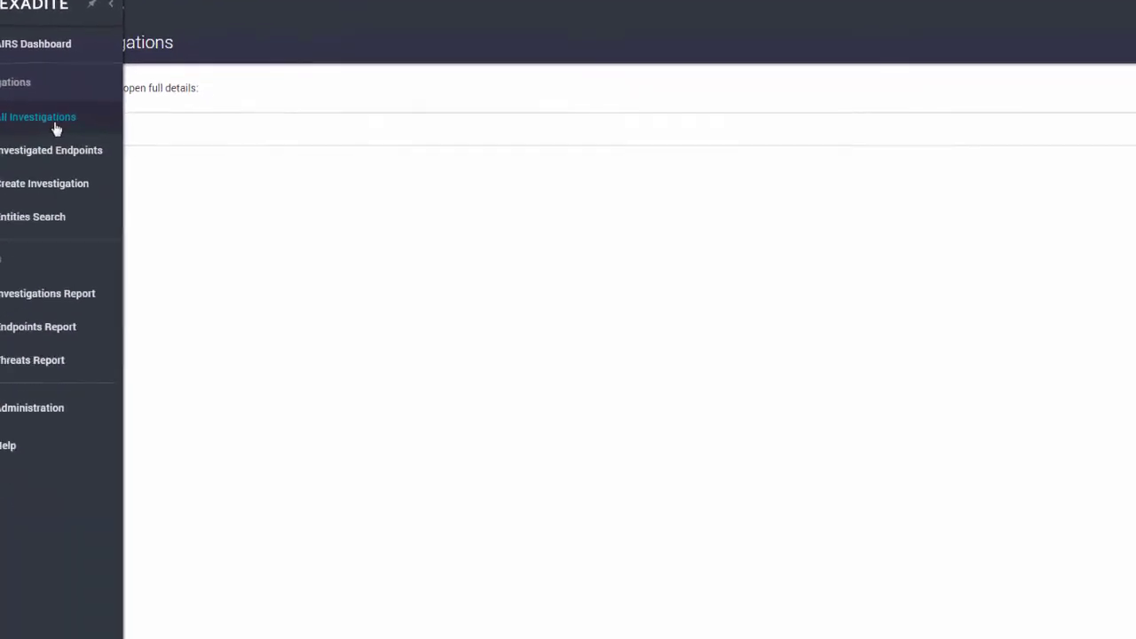
left_click(54, 104)
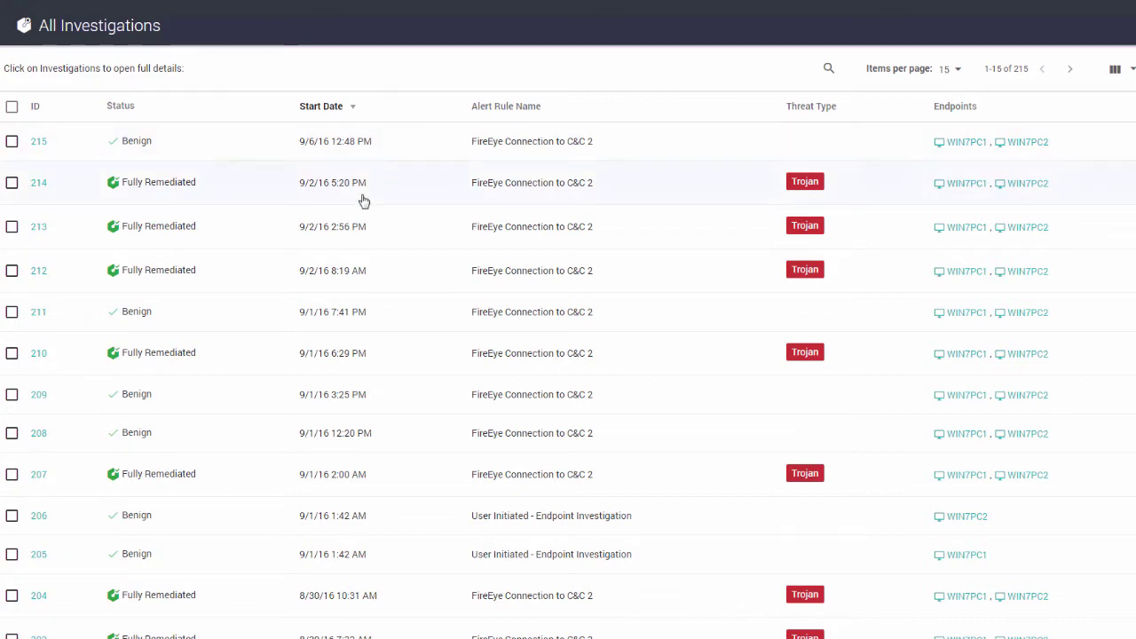
- Open investigation 210 and read the full message of the alert received from ArcSight_ESM
left_click(319, 354)
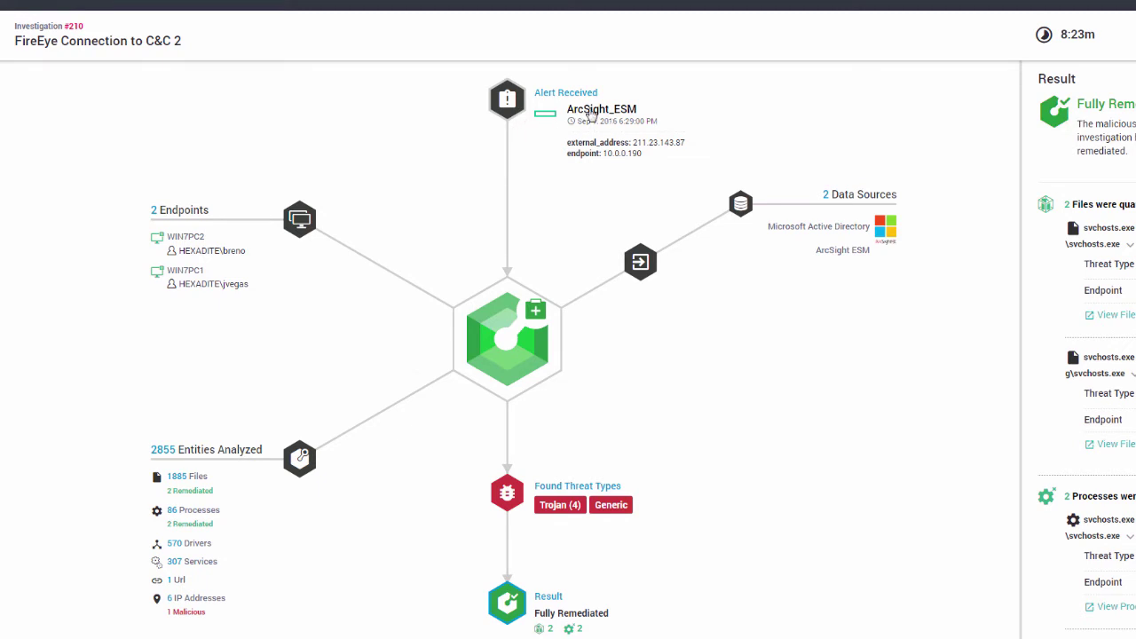
left_click(506, 94)
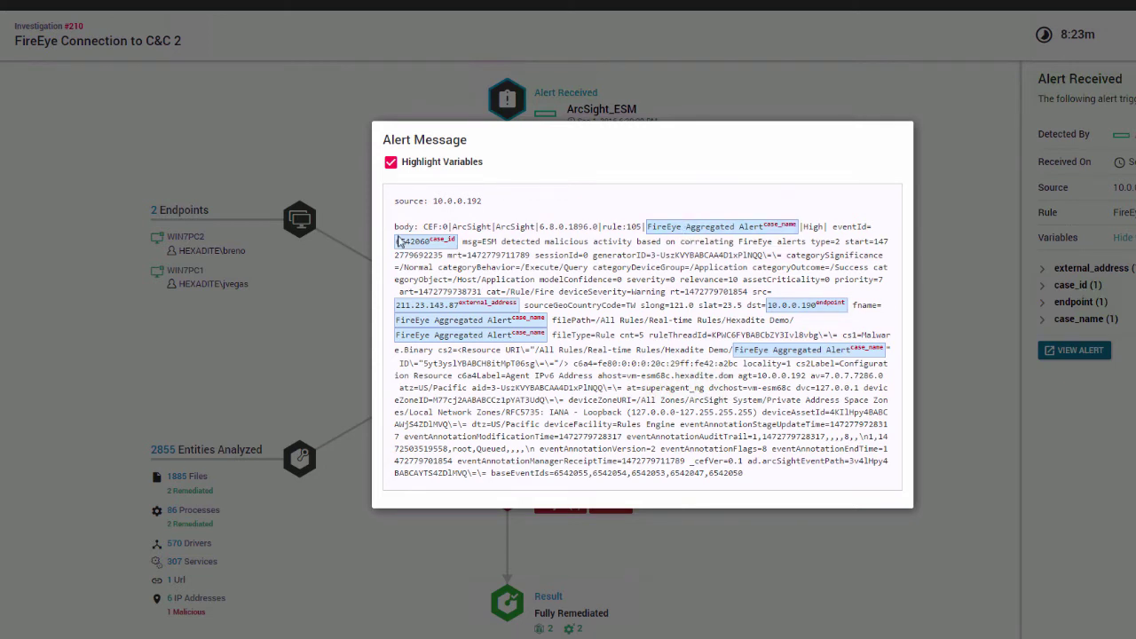
left_click(932, 174)
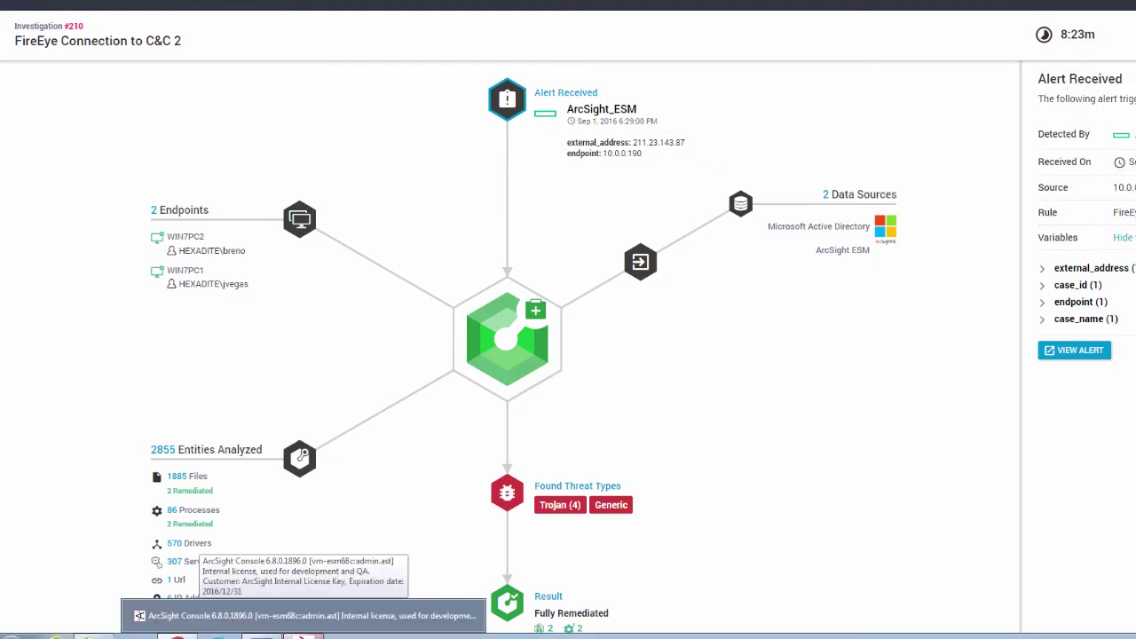
- Switch to ArcSight Console and open the End Investigation Benign rule from the Hexadite Demo rules
left_click(307, 632)
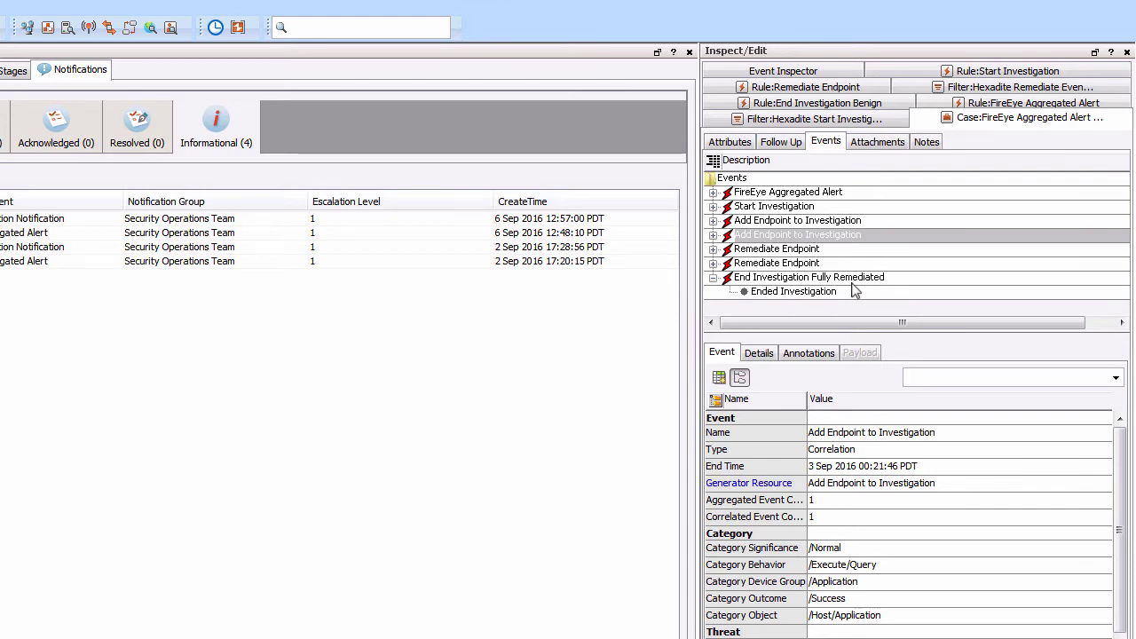
left_click(730, 252)
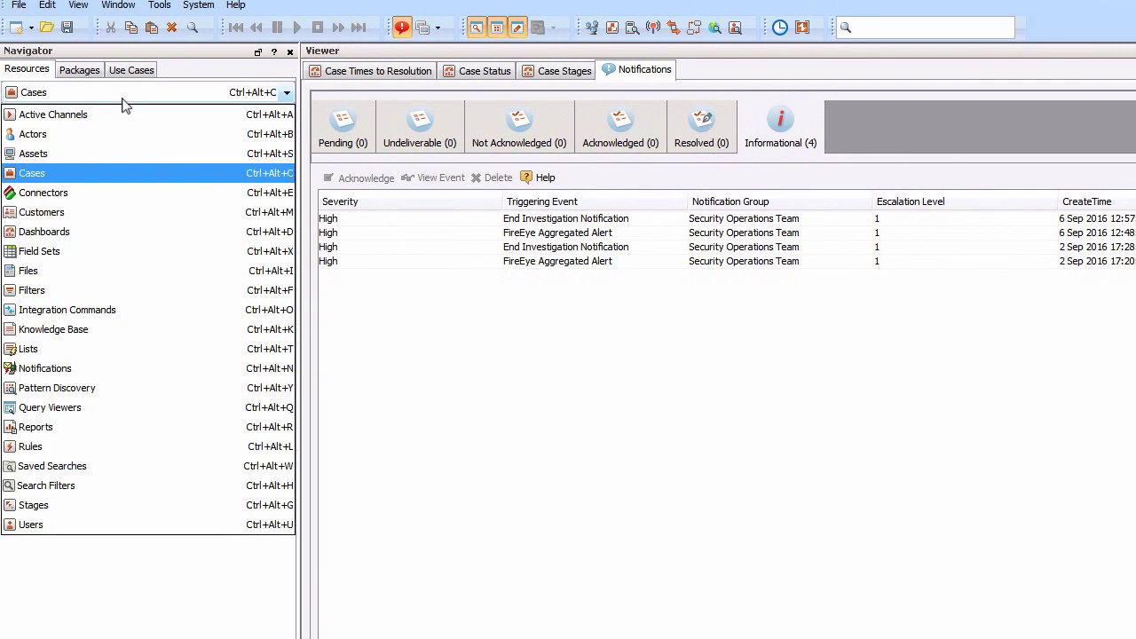
left_click(78, 448)
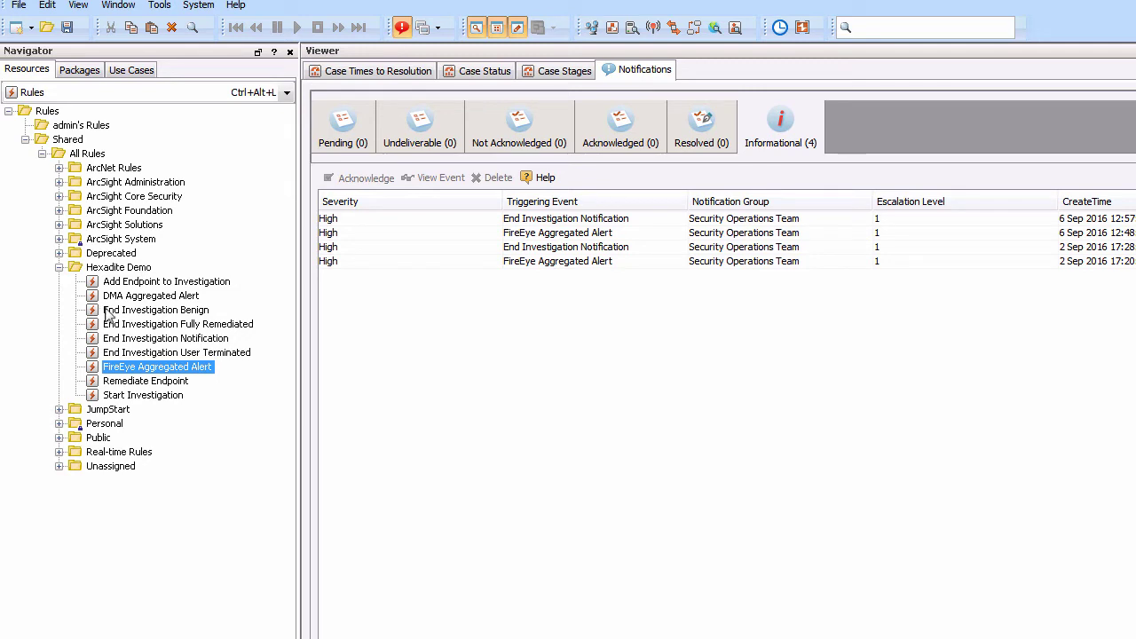
left_click(117, 309)
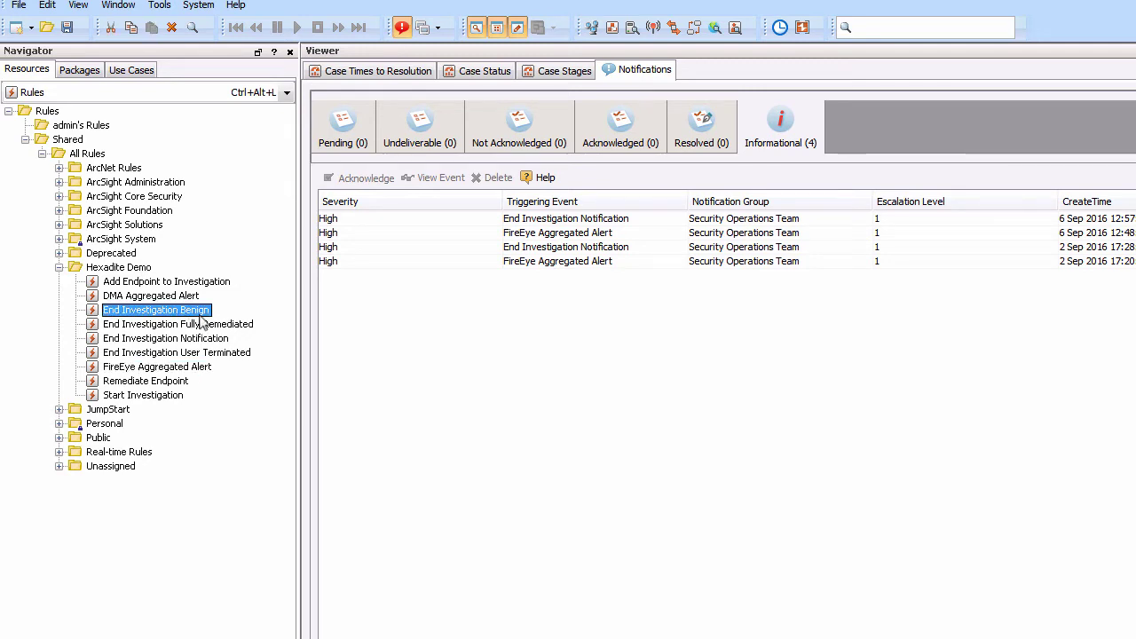
- Review the rule's condition summary and the conditions of its linked Hexadite Ended Investigation Event filter
left_click(777, 141)
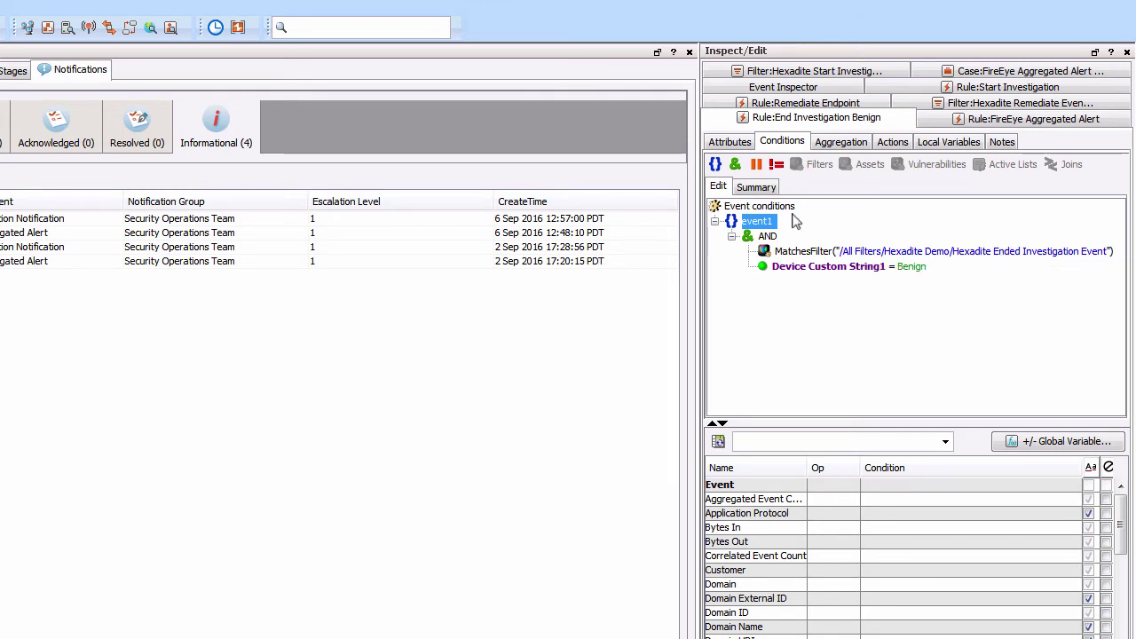
left_click(755, 190)
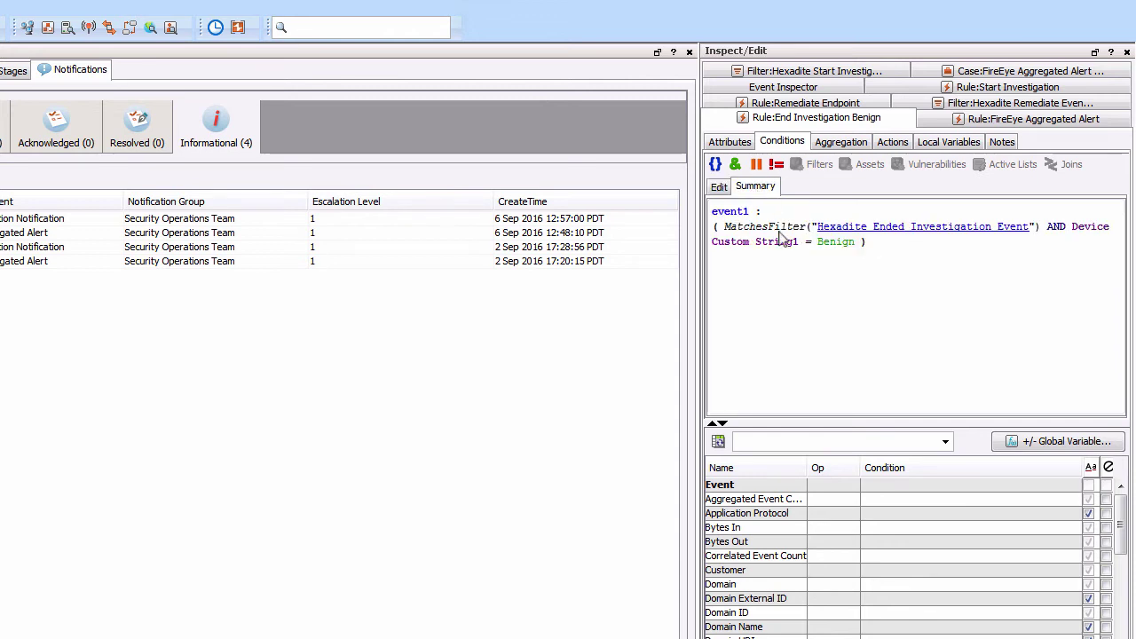
left_click(921, 232)
left_click(775, 144)
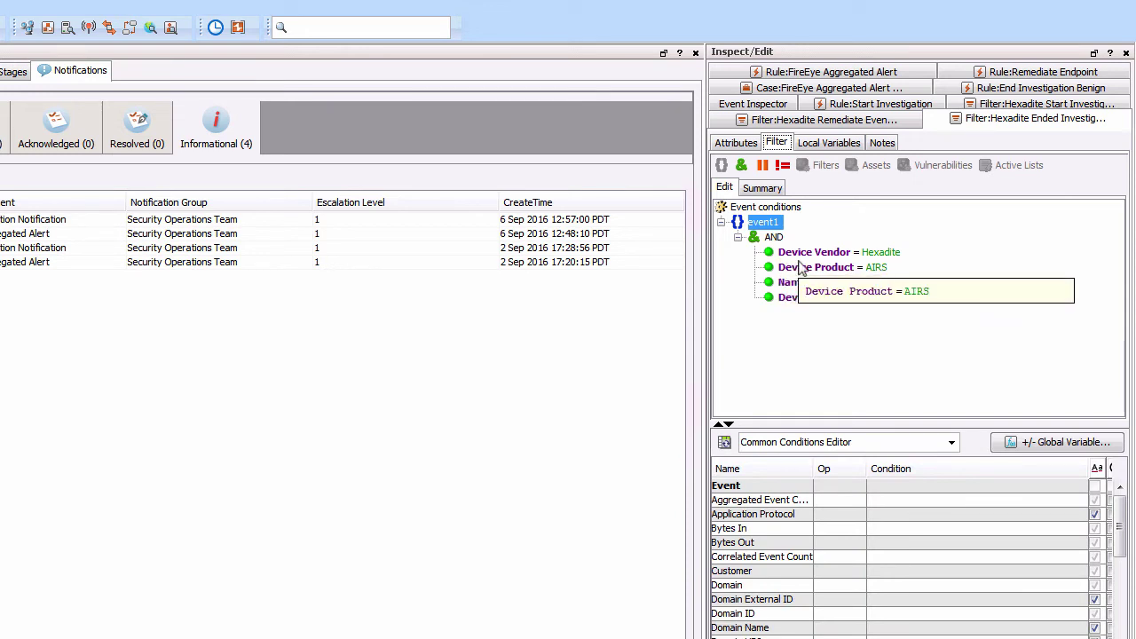
- Return to the End Investigation Benign rule and examine its Add To Existing Case action settings
left_click(999, 106)
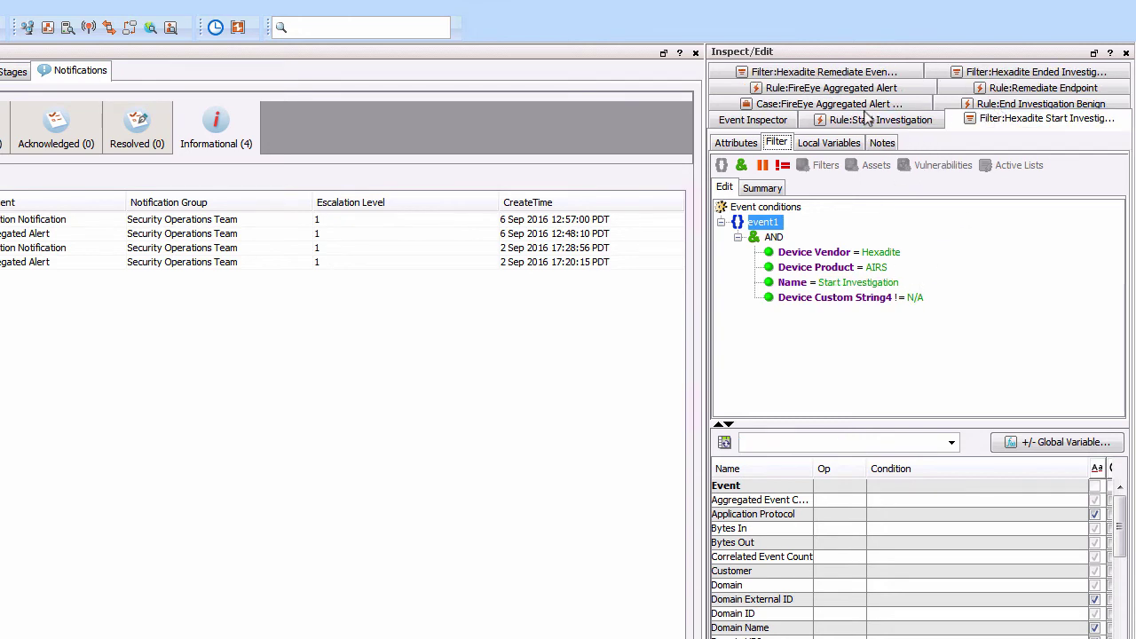
key("ctrl+w")
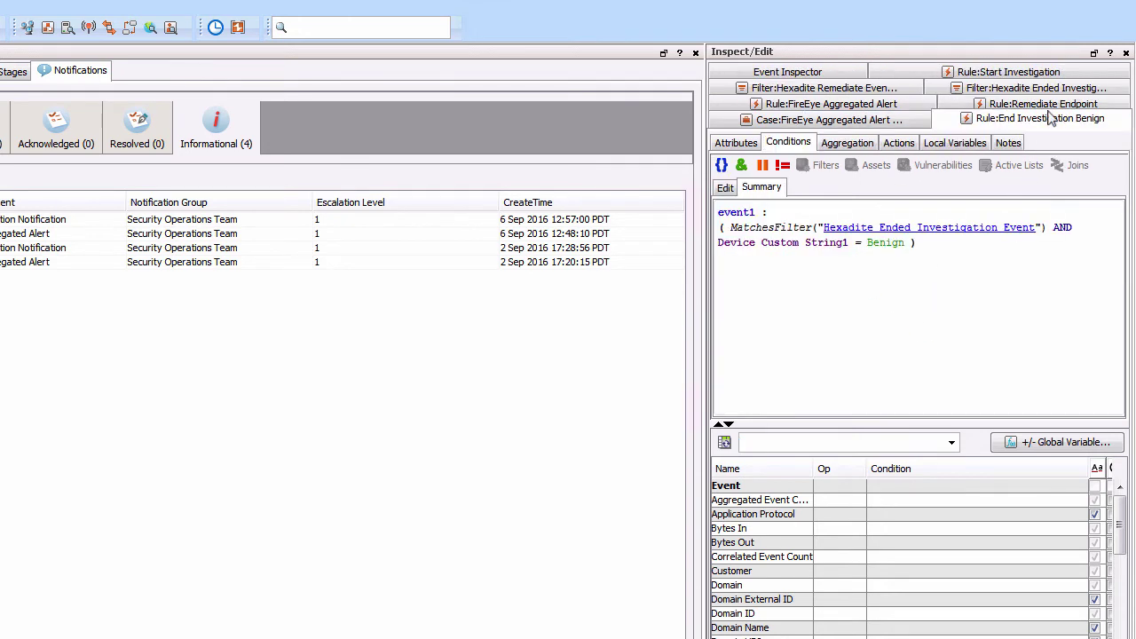
left_click(899, 143)
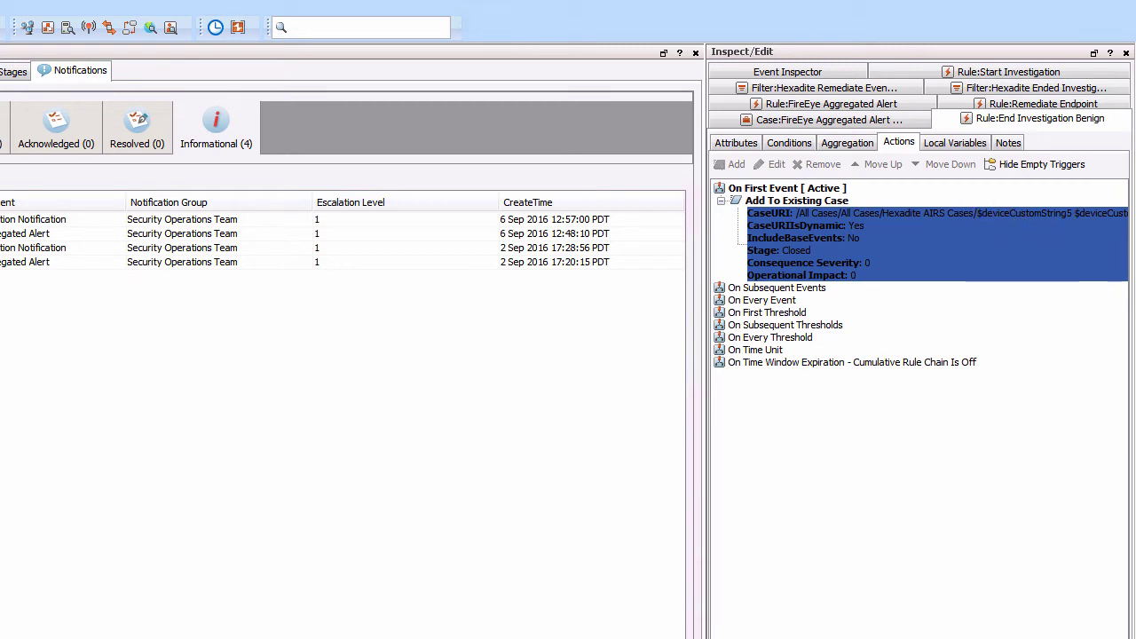
scroll(920, 274, "right", 2)
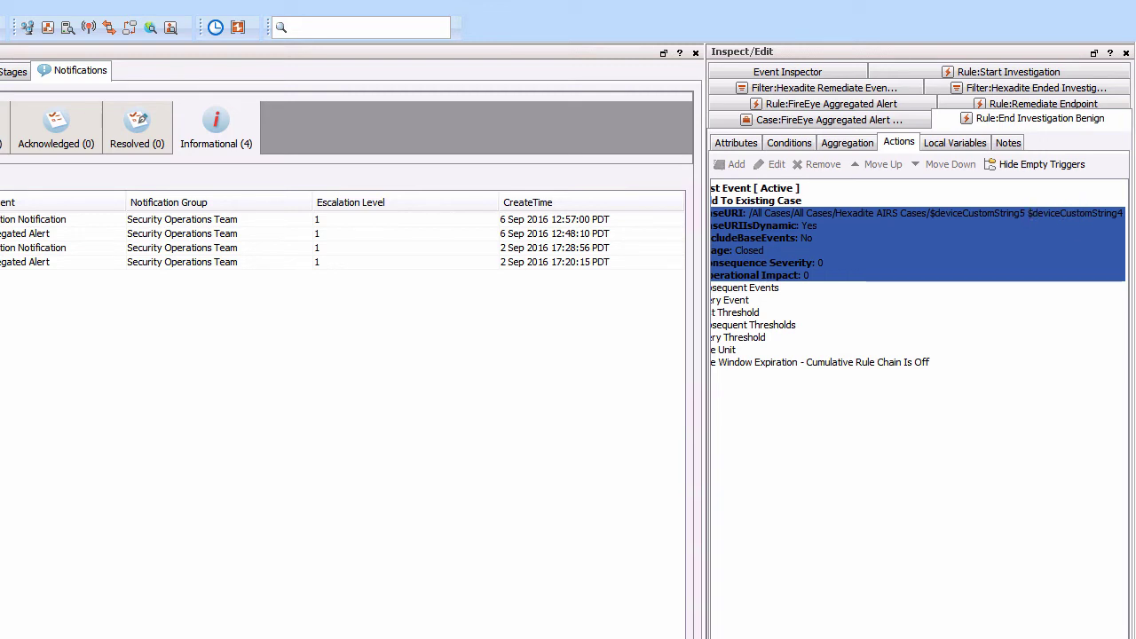
scroll(920, 275, "left", 2)
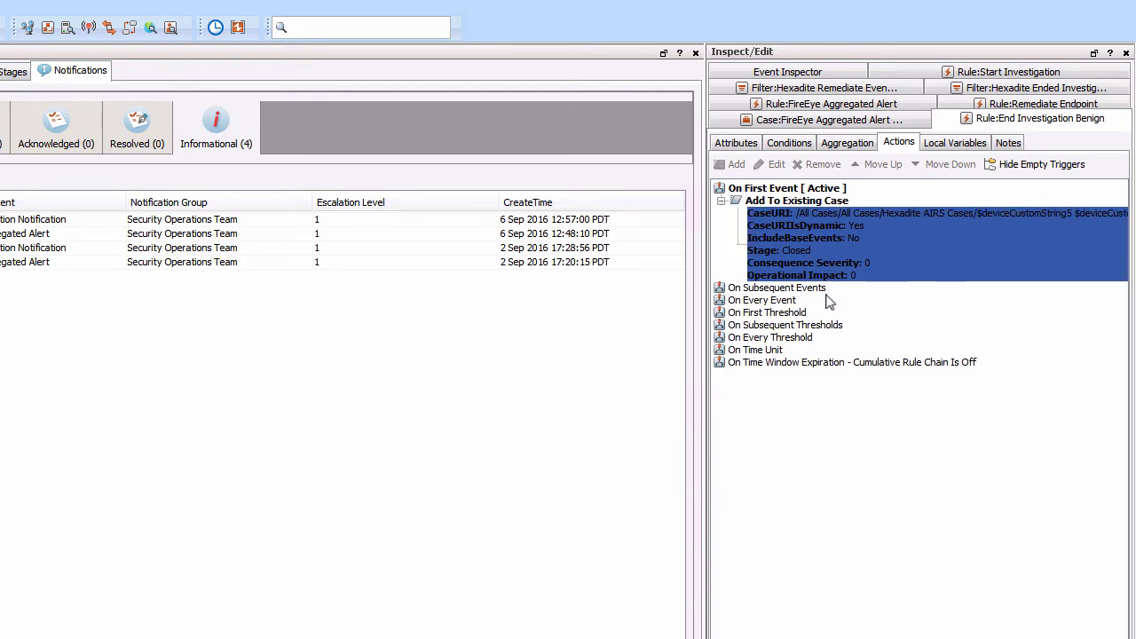
left_click(799, 288)
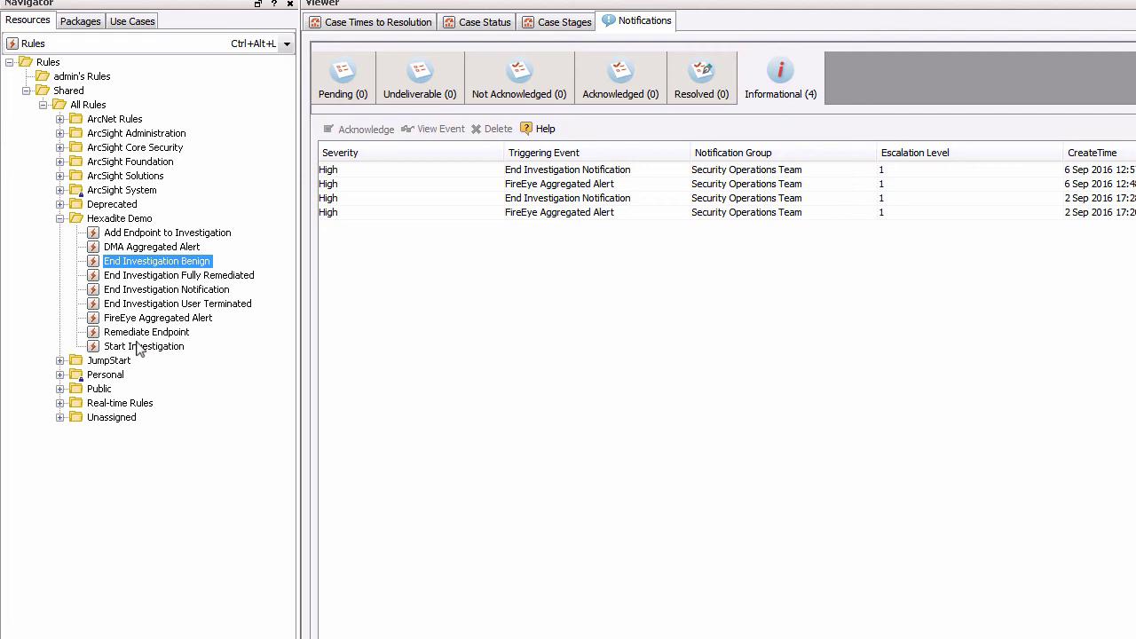
- Switch the resource navigator from Rules to Cases and return to the open FireEye Aggregated Alert case
left_click(183, 41)
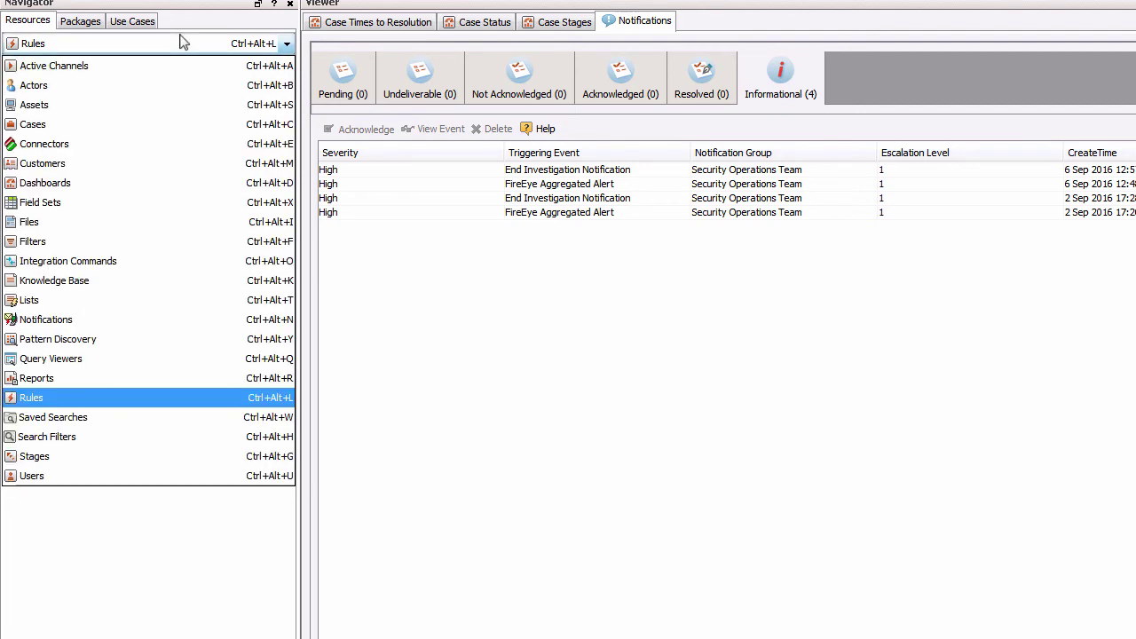
left_click(78, 126)
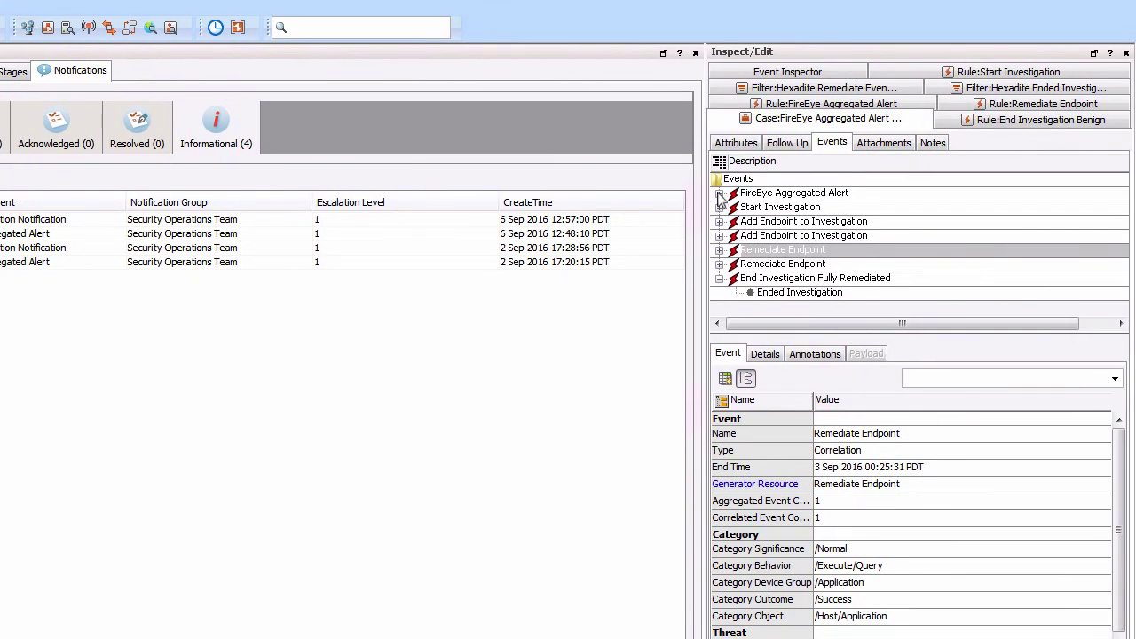
- Expand the case's FireEye Aggregated Alert and Start Investigation events to review their base events, and view the case attributes
left_click(720, 194)
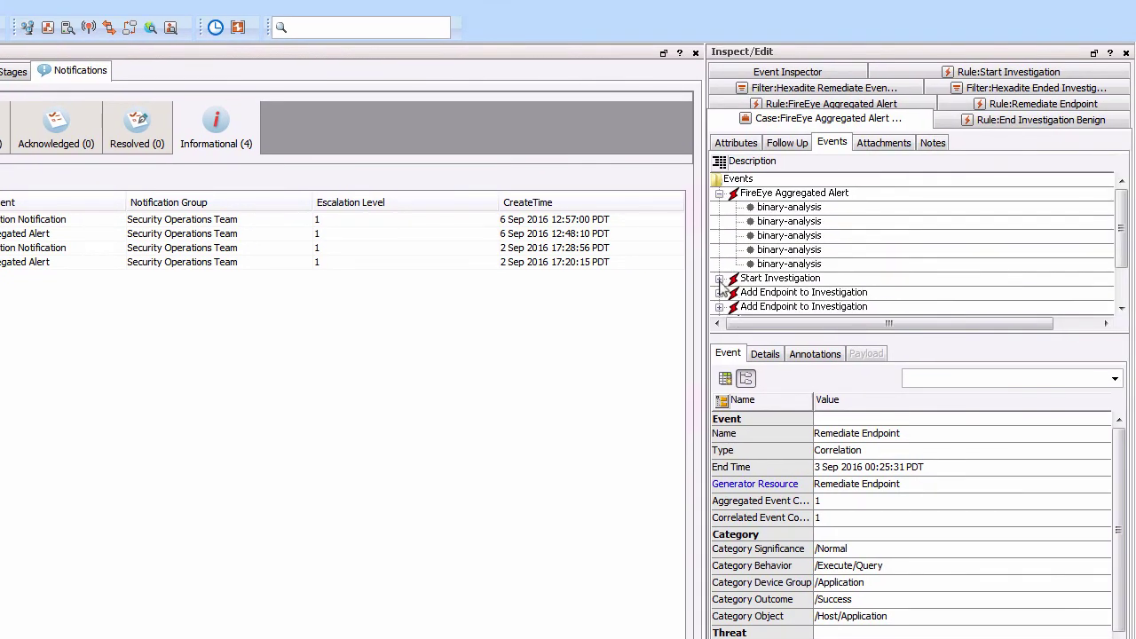
left_click(720, 279)
scroll(726, 258, "down", 3)
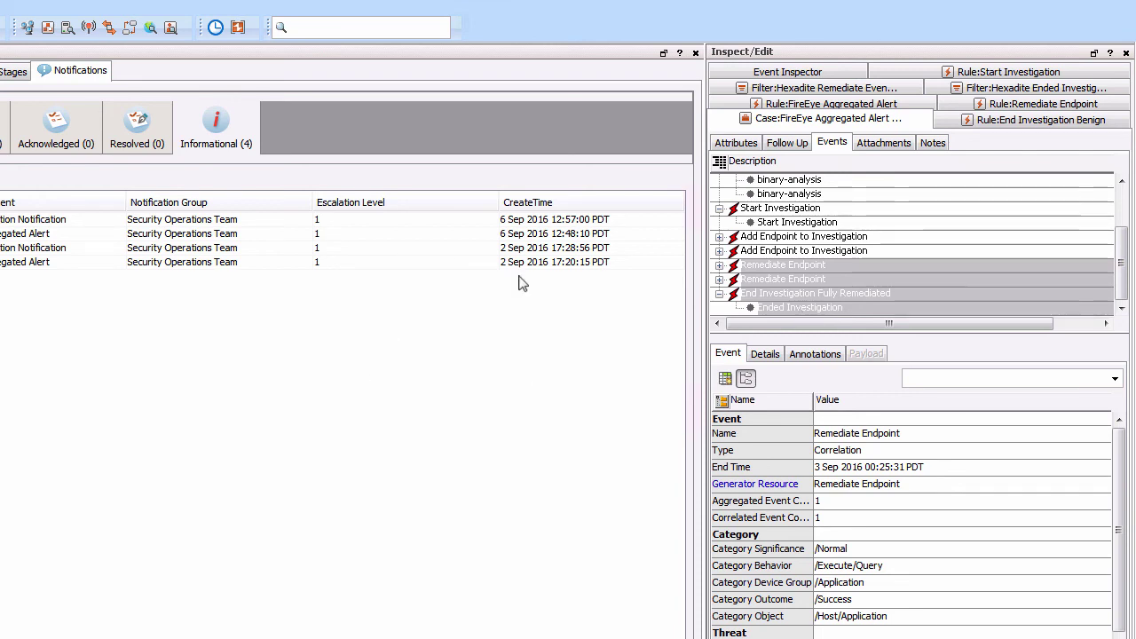
left_click(736, 143)
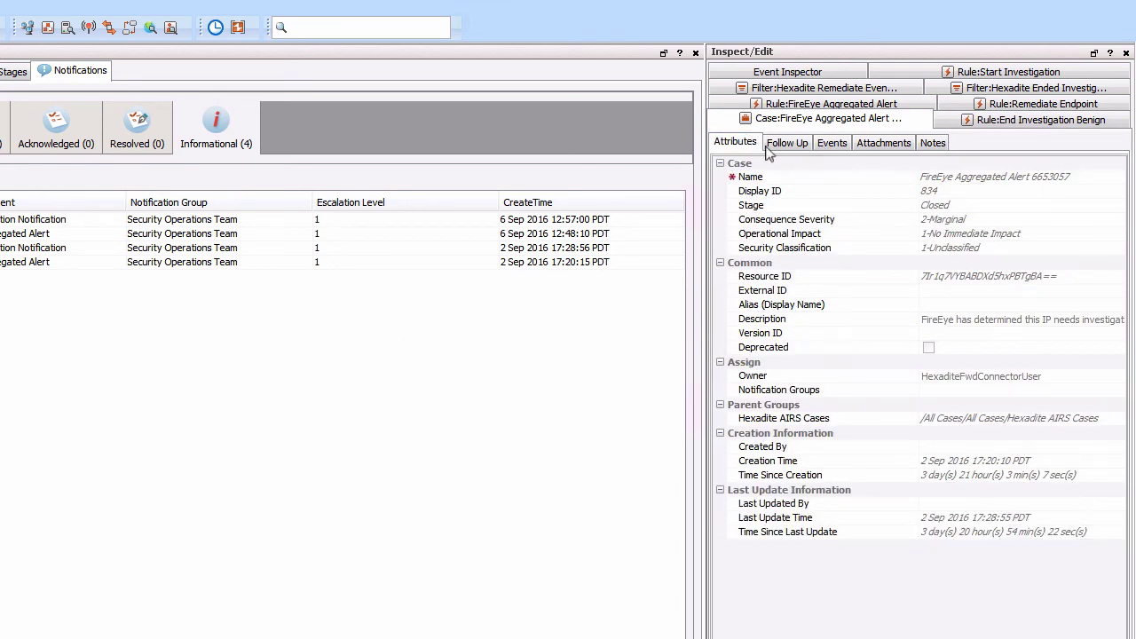